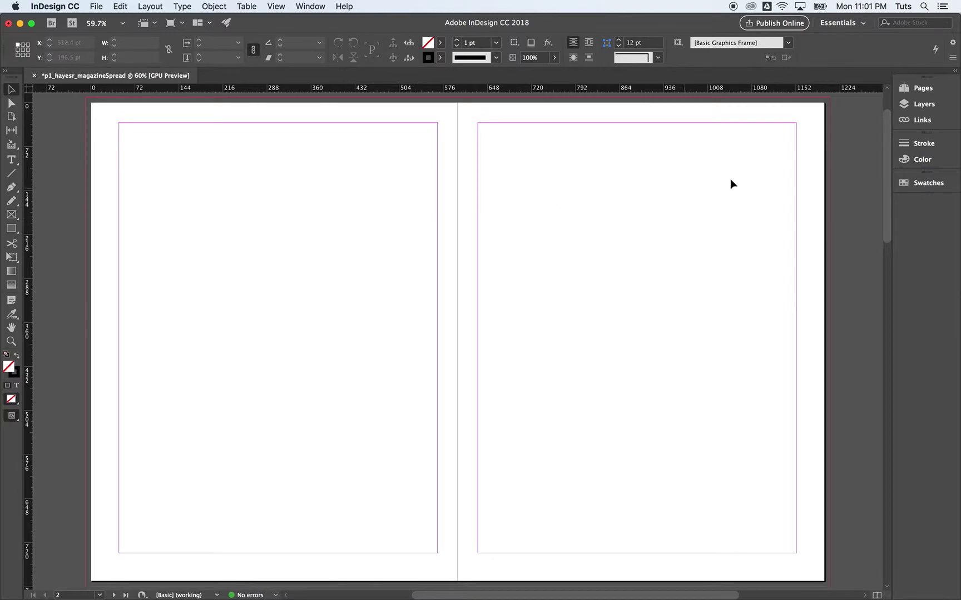
- In the Pages panel, open the A-Master two-page master spread for editing
click(921, 93)
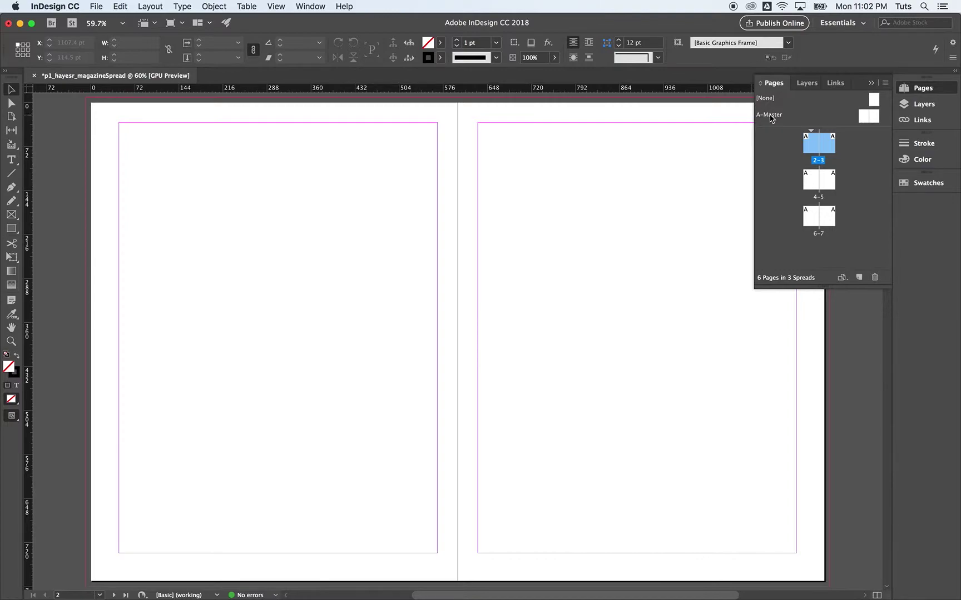
click(770, 117)
double_click(771, 118)
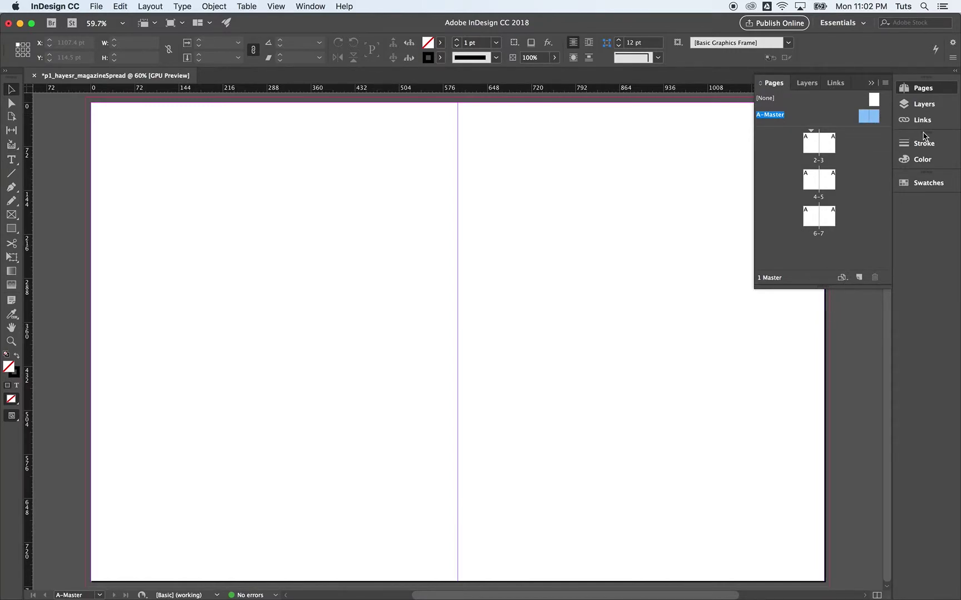
- Rename Layer 1 to 'Master Elements' in the Layers panel
click(932, 106)
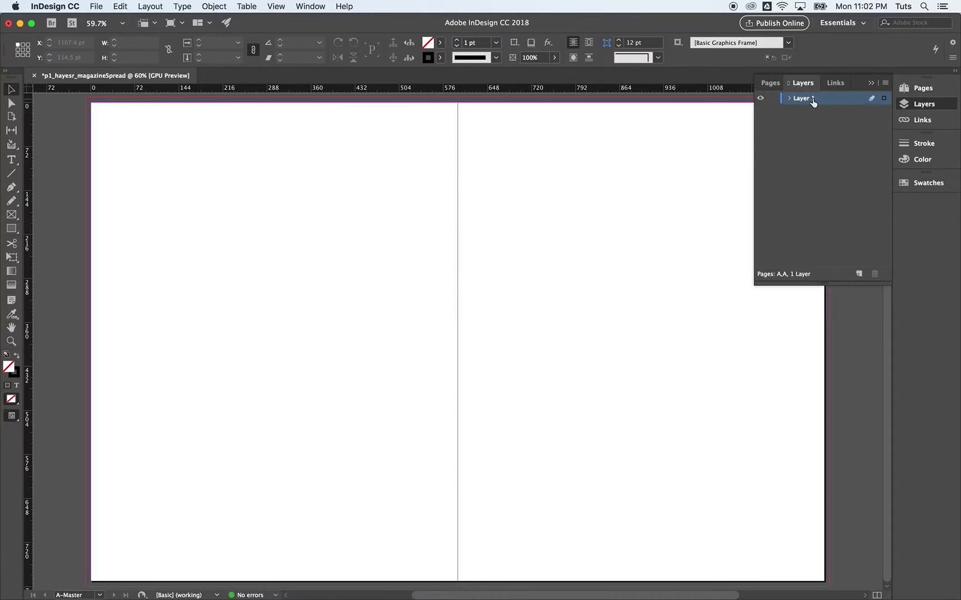
double_click(805, 102)
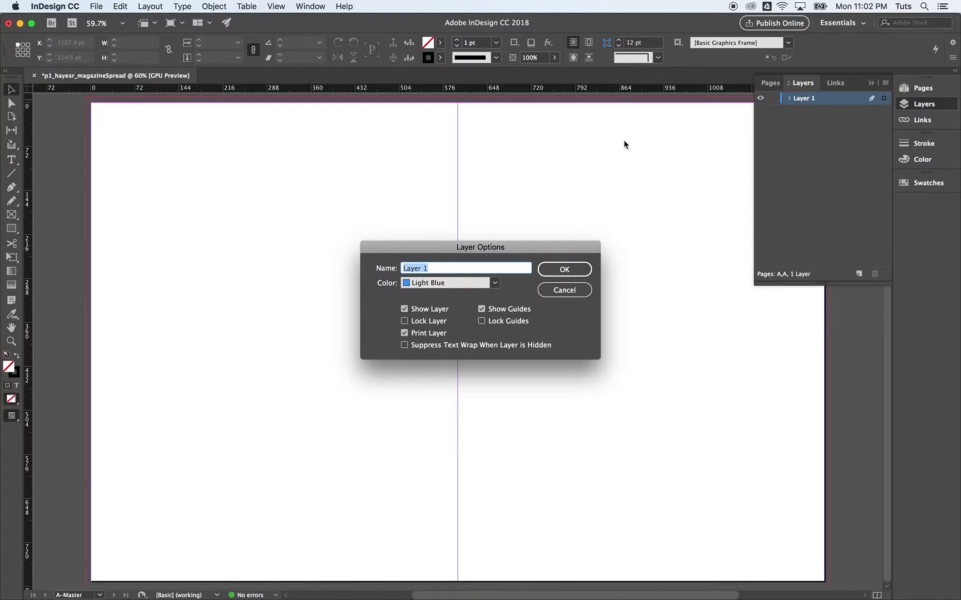
text(Master Elements)
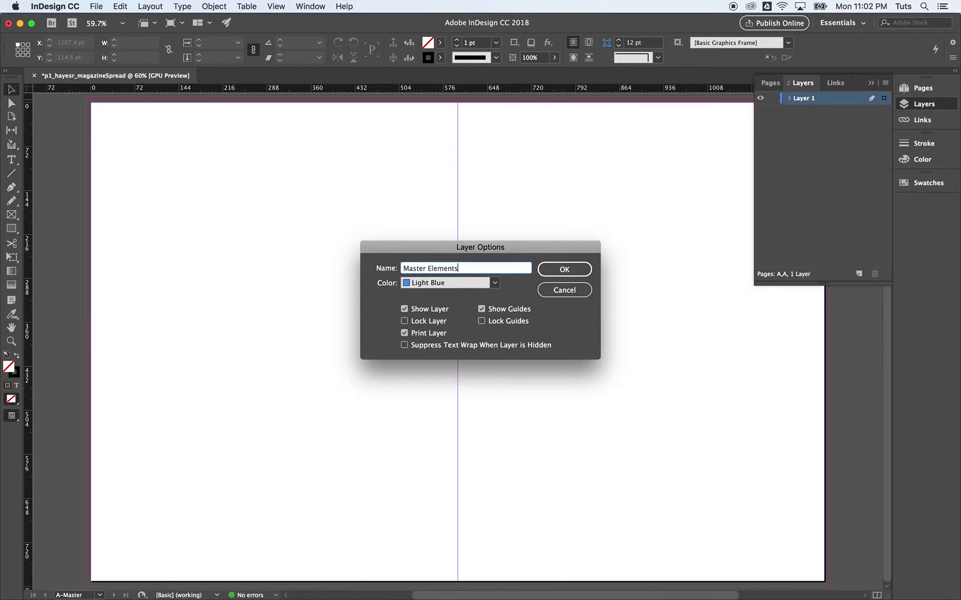
click(576, 275)
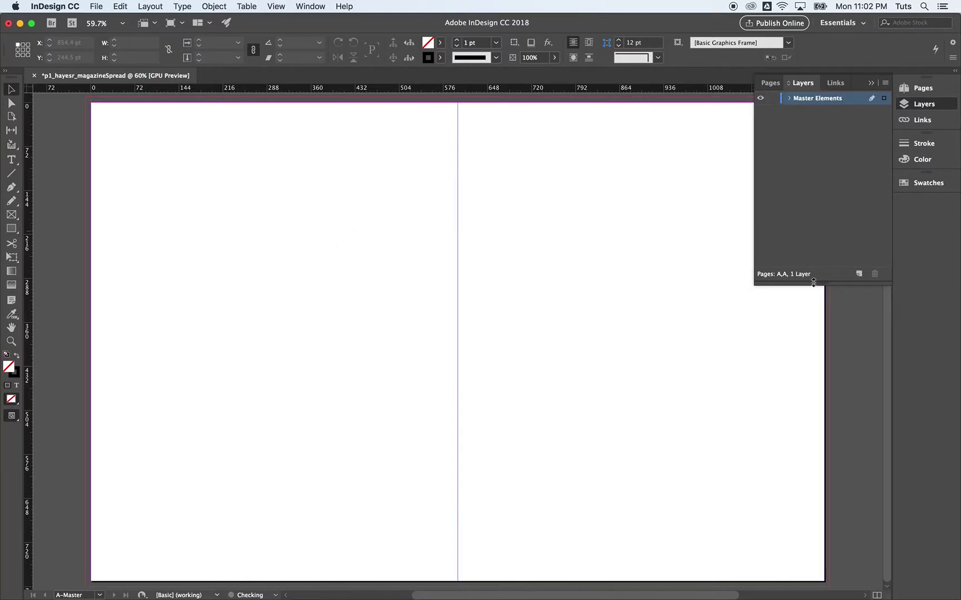
- Create a new layer named 'Text'
alt+click(859, 275)
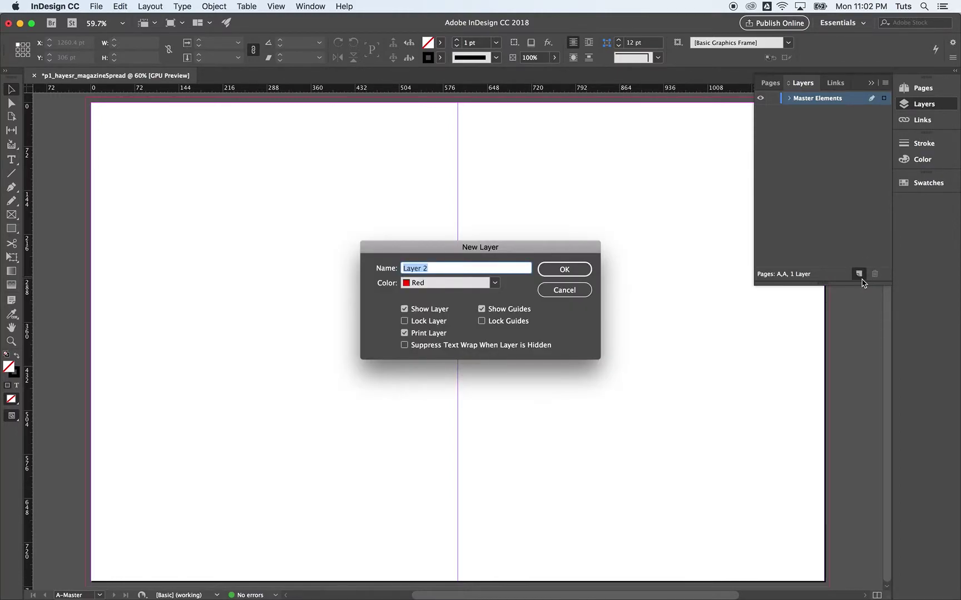
text(Print)
key(BackSpace)
key(BackSpace)
key(BackSpace)
key(BackSpace)
key(BackSpace)
text(Text)
click(560, 270)
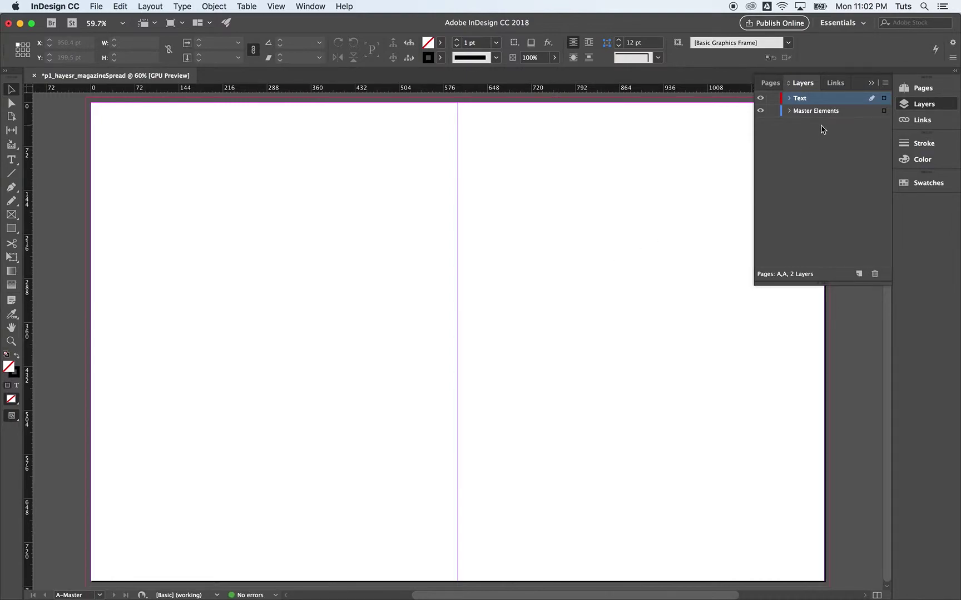
- Add an 'Images' layer and drag Master Elements to the top of the stack
click(813, 113)
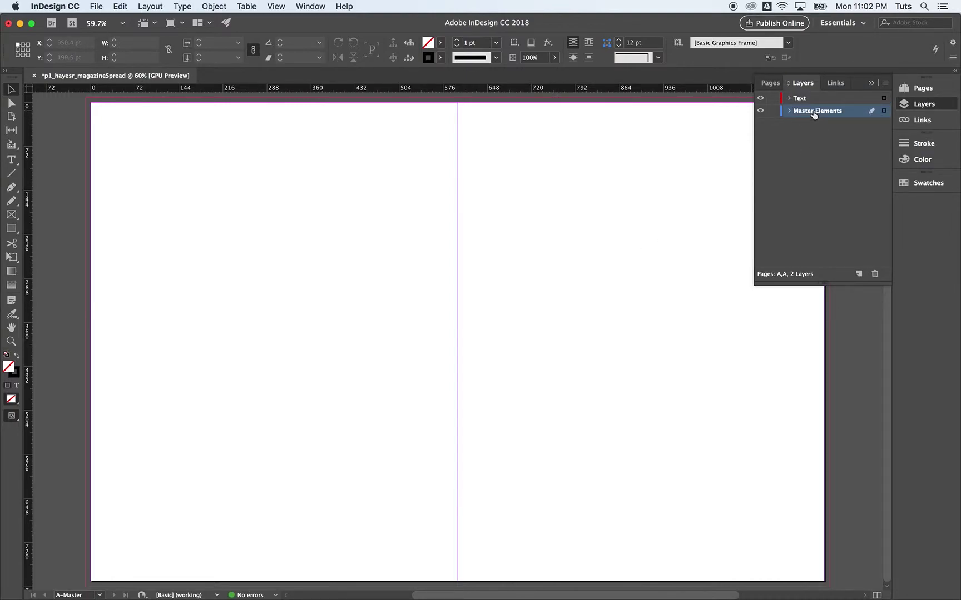
alt+click(859, 274)
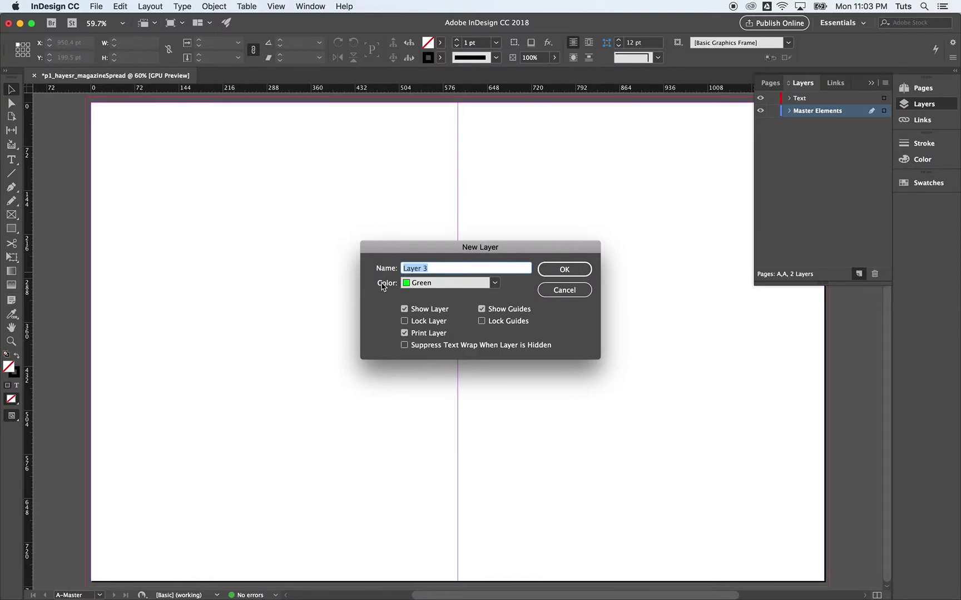
text(Ima)
key(BackSpace)
key(BackSpace)
key(BackSpace)
text(Images)
click(565, 269)
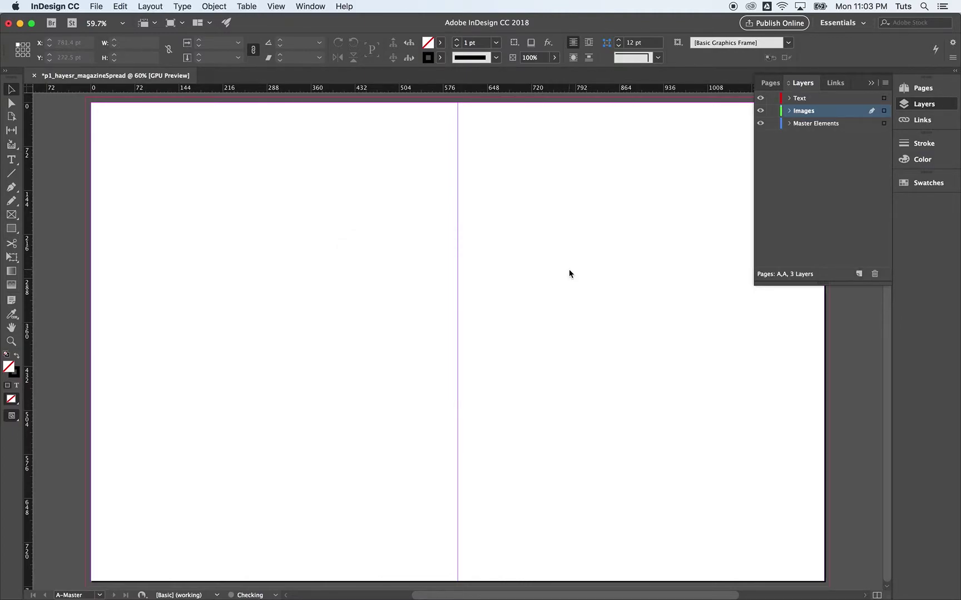
drag(815, 123, 804, 96)
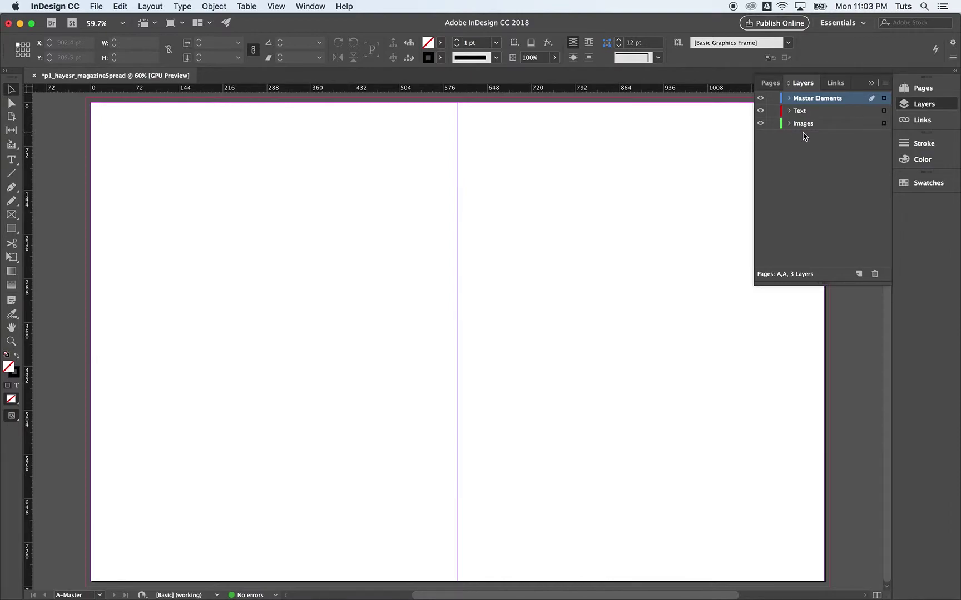
- Return to the Pages list and collapse the floating panel out of view
click(772, 86)
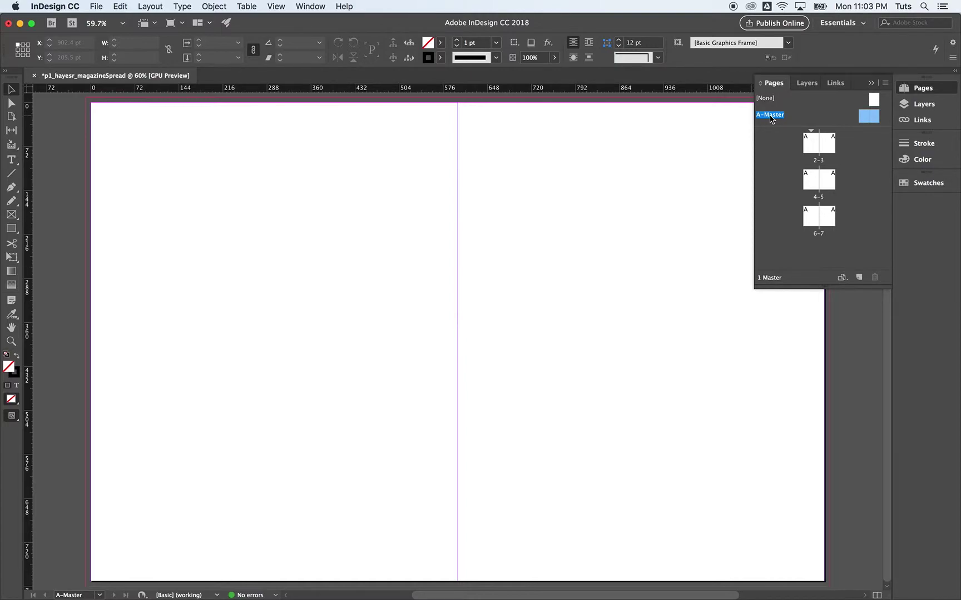
click(871, 83)
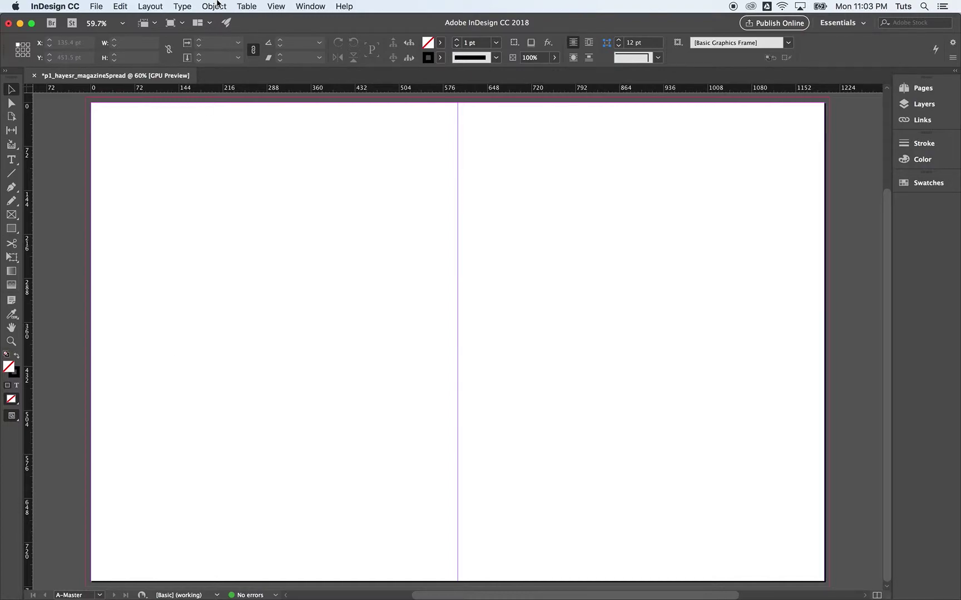
- Unlink the margins and set Top 33, Bottom 46, Inside 33, Outside 46 pt
click(152, 7)
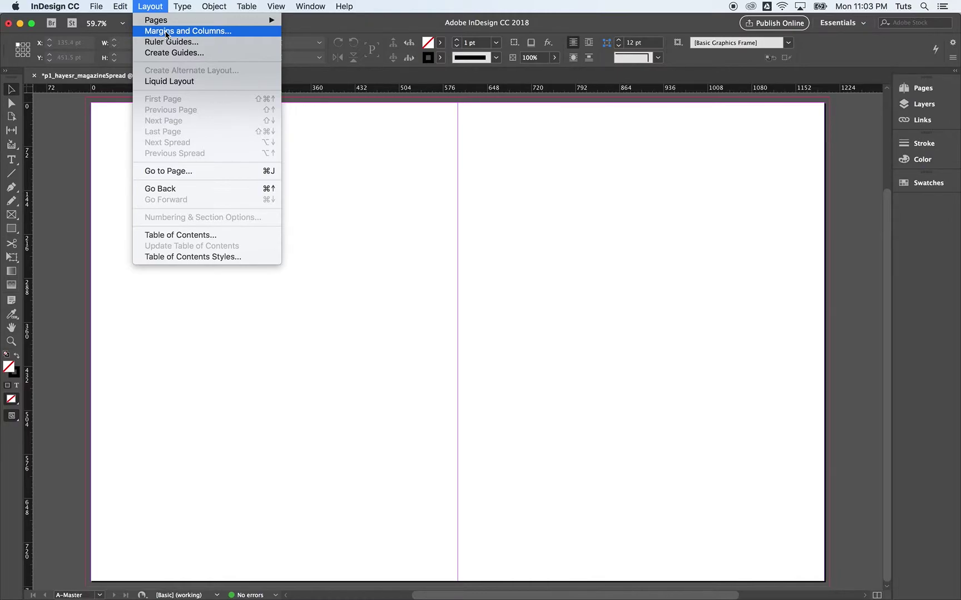
click(166, 31)
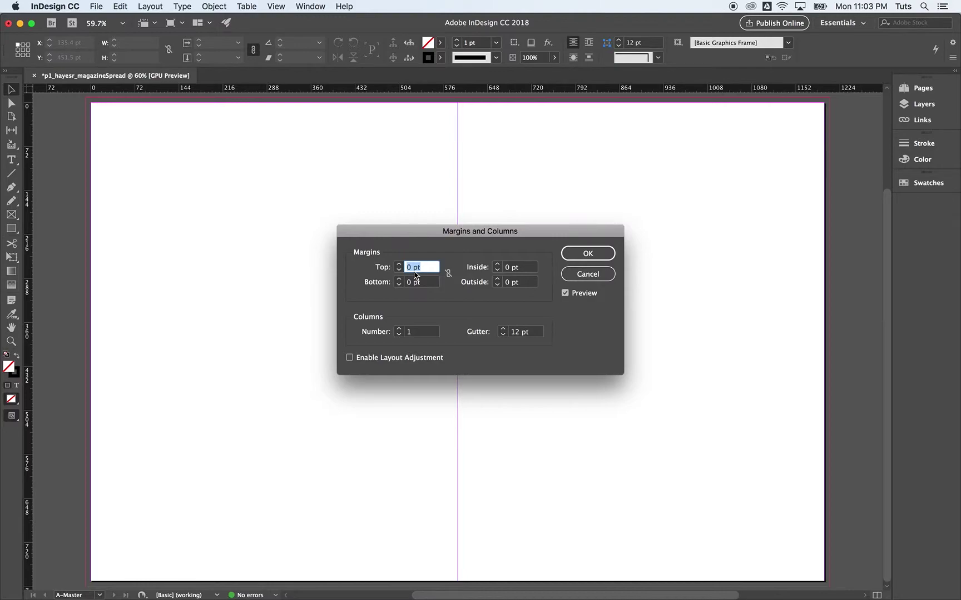
click(448, 273)
click(449, 276)
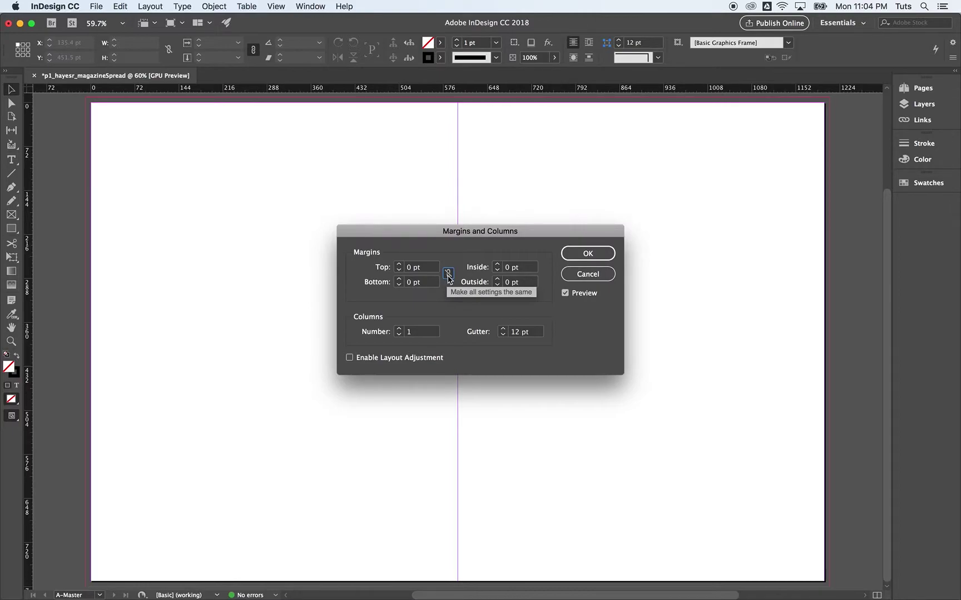
click(407, 271)
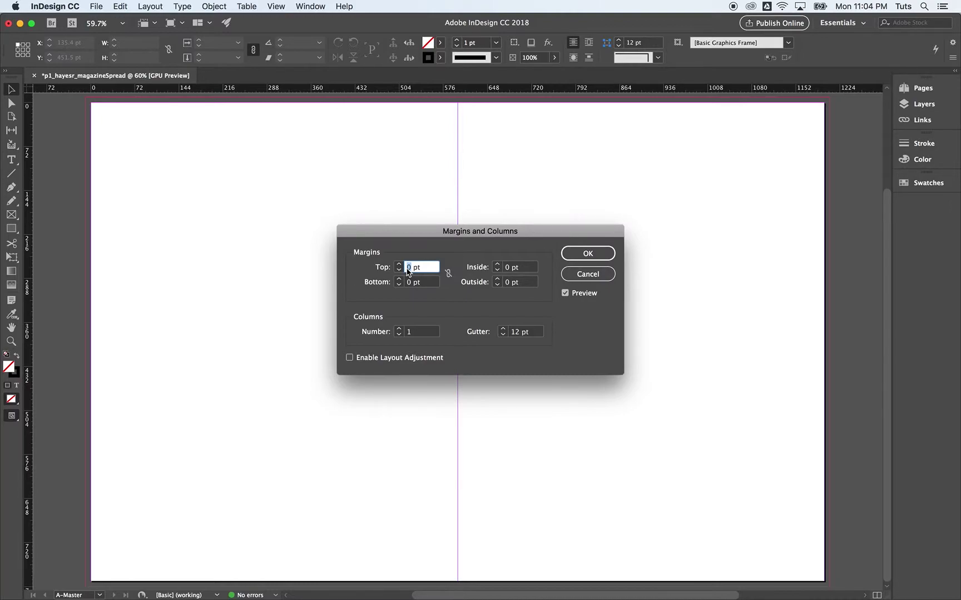
text(33)
click(408, 286)
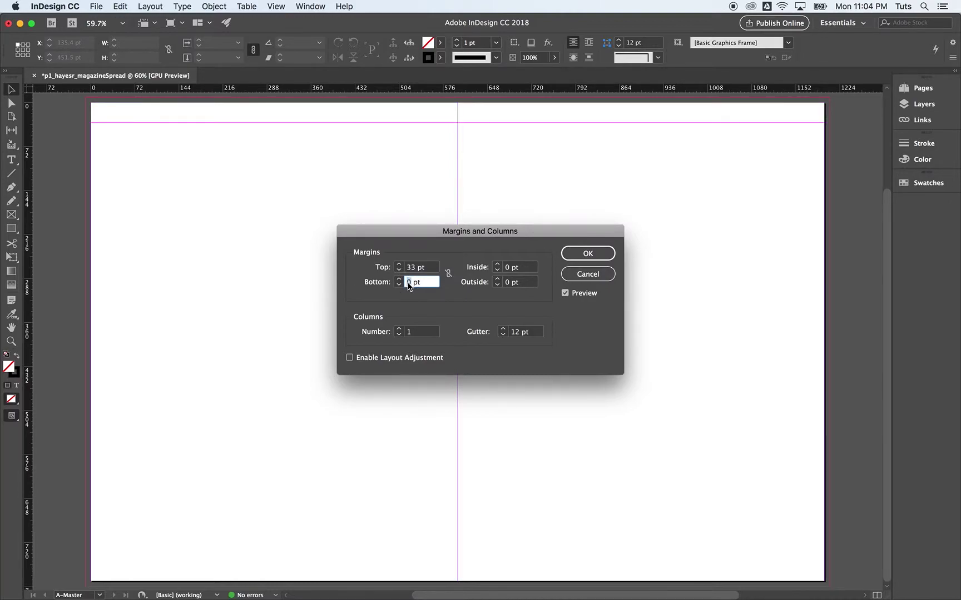
text(46)
double_click(510, 269)
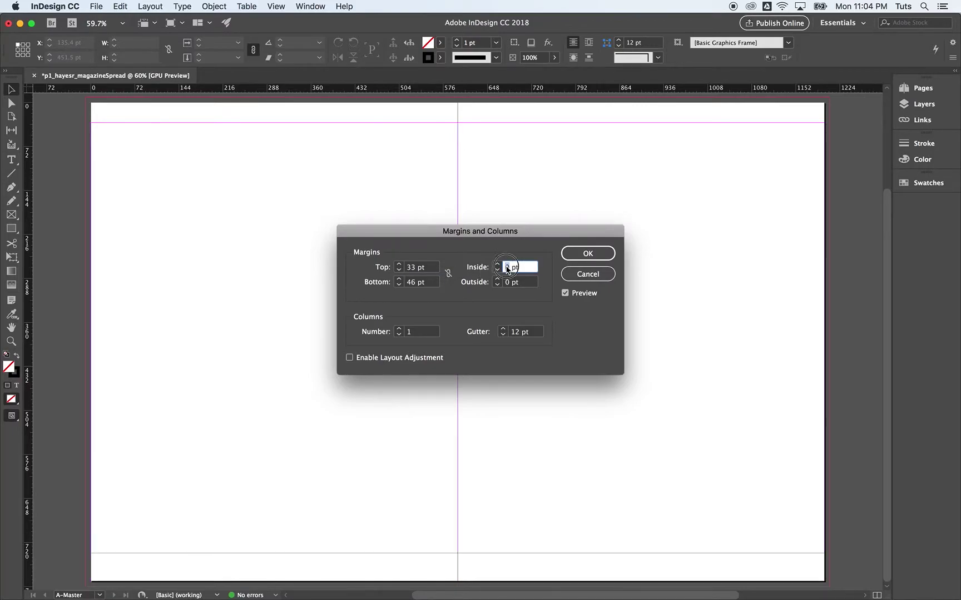
text(33)
double_click(507, 283)
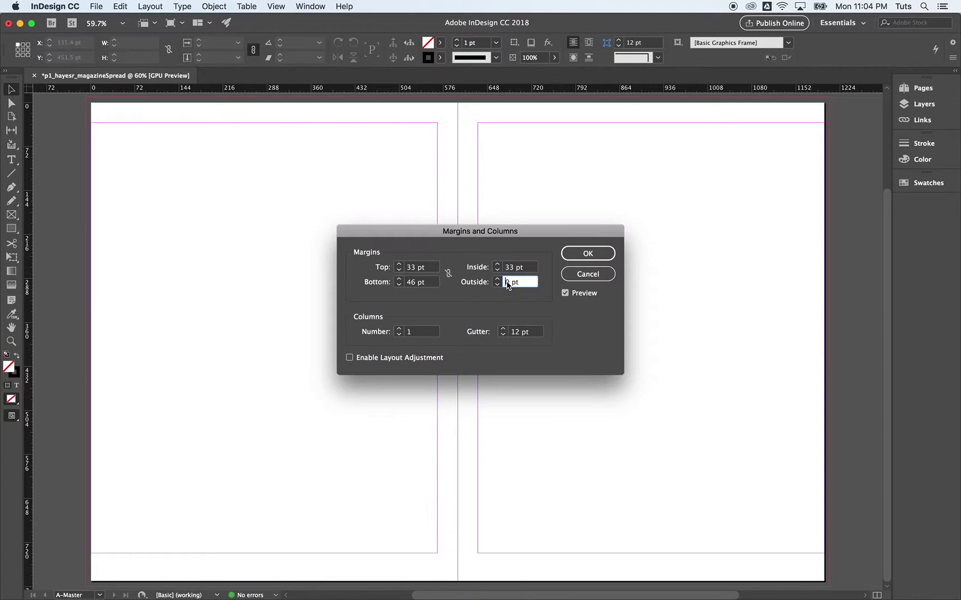
text(46)
click(589, 255)
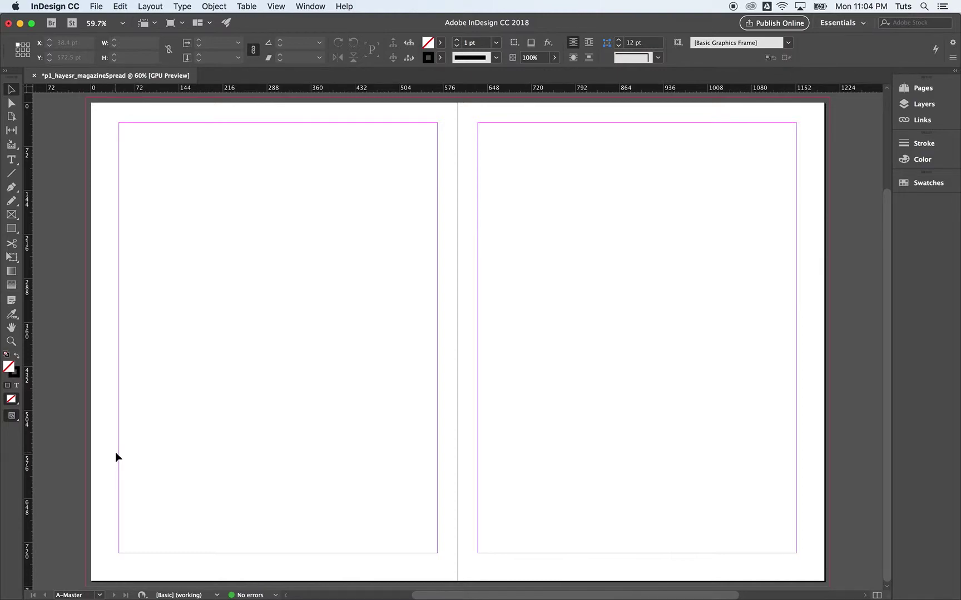
- Open the Create Guides dialog from the Layout menu
click(160, 7)
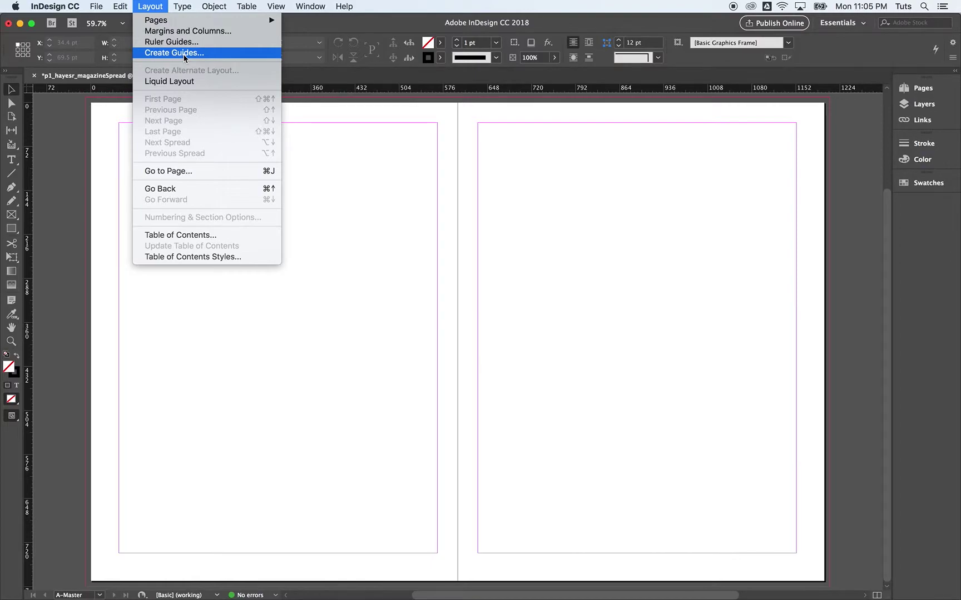
click(184, 53)
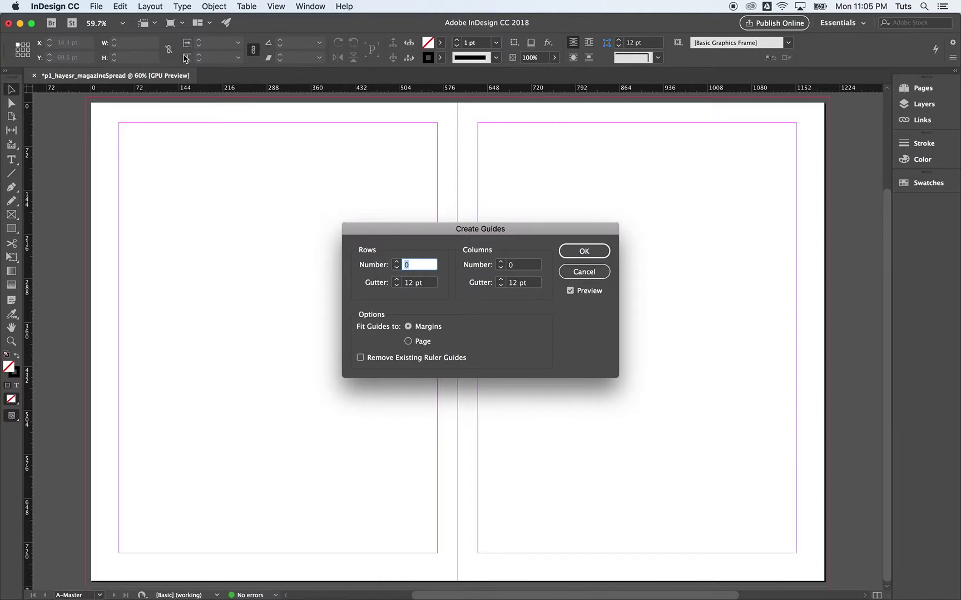
- Set the guide rows to 13 with an 11 pt row gutter
text(13)
double_click(408, 283)
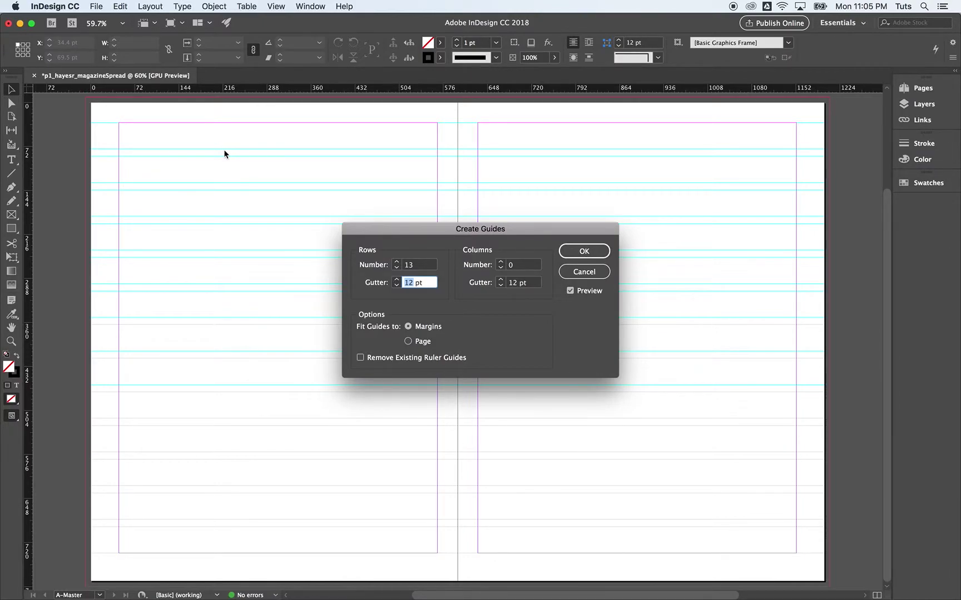
text(11)
key(Tab)
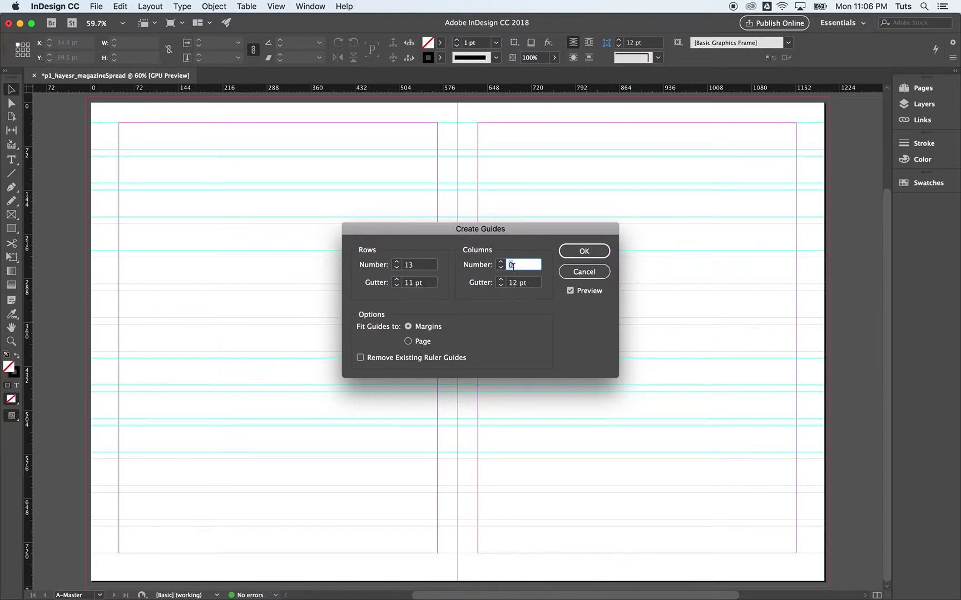
- Set 10 columns with an 11 pt column gutter and apply the guides
text(10)
double_click(510, 283)
text(11)
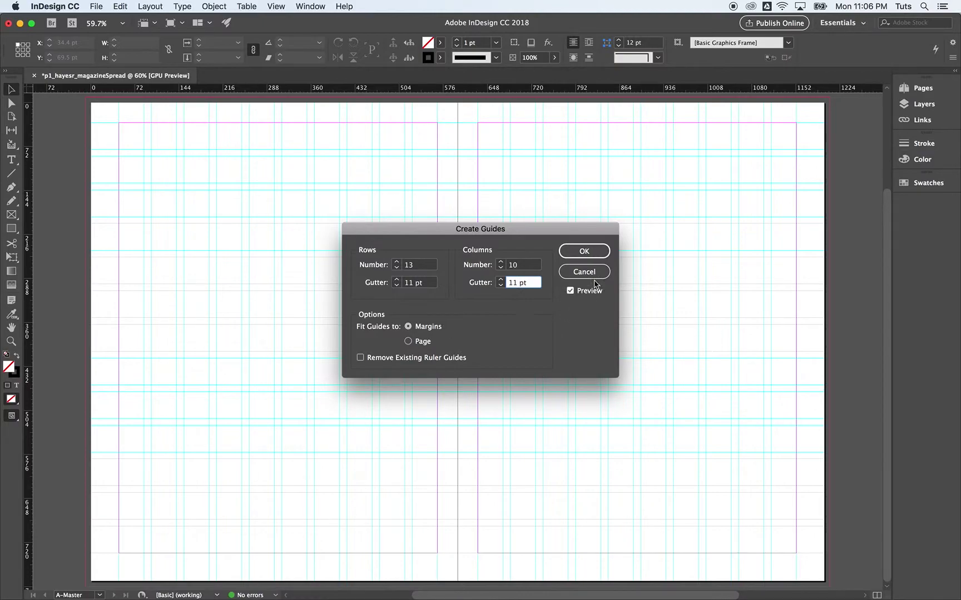
click(587, 255)
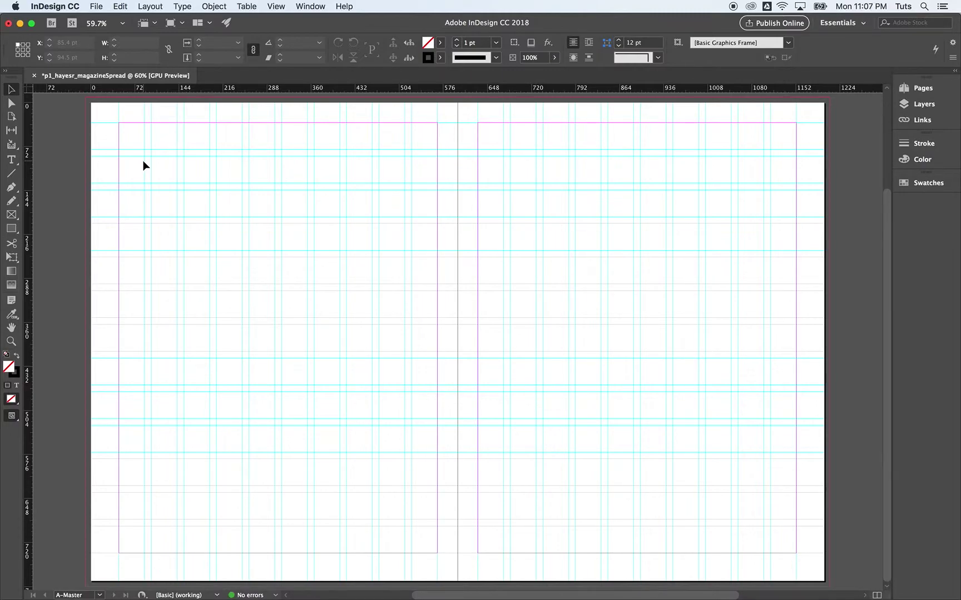
- Open the Grids section of InDesign CC Preferences
click(57, 7)
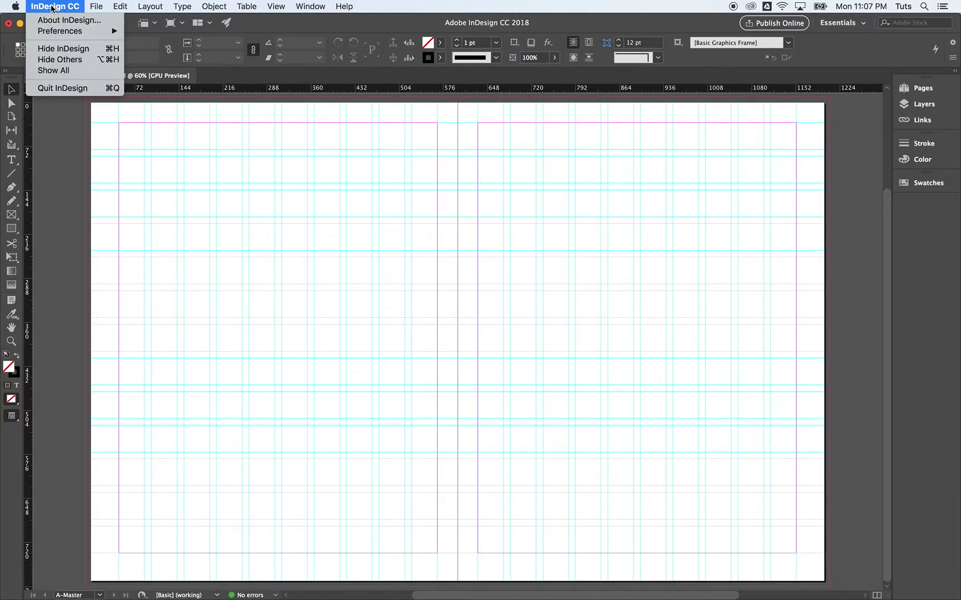
mouse_move(83, 37)
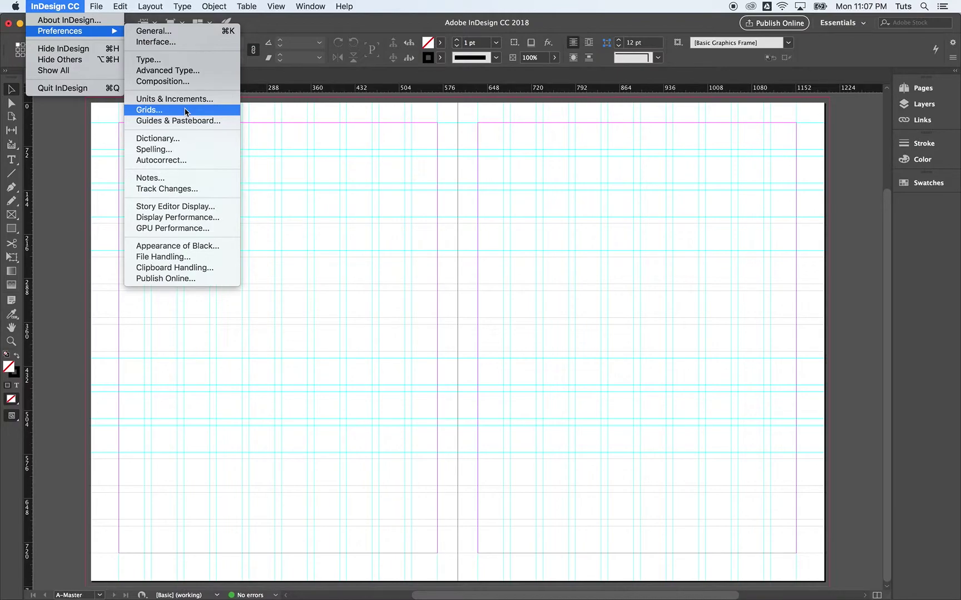
click(185, 111)
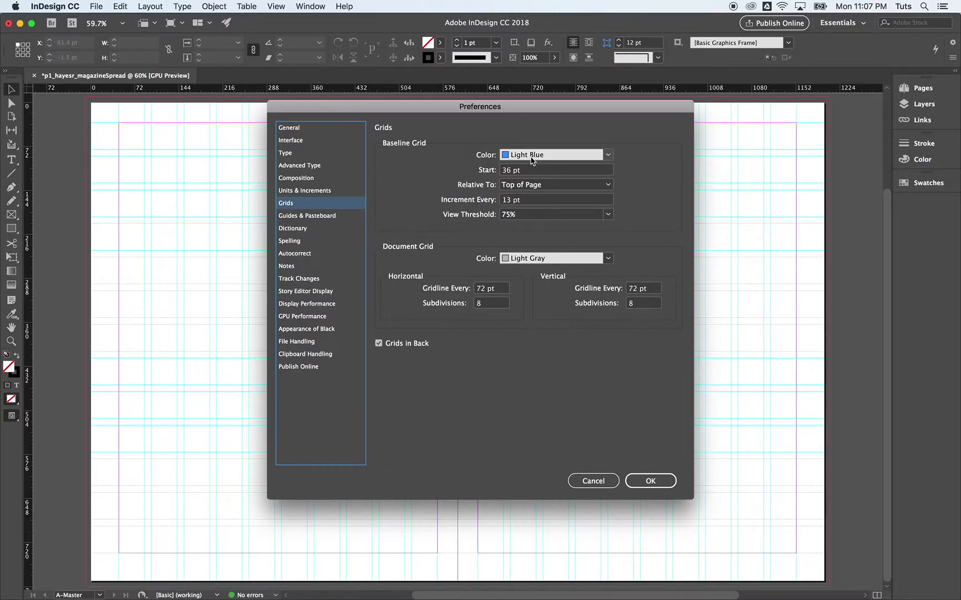
- Set baseline grid to Charcoal, start 0 pt from Top Margin, every 11 pt, threshold 50%
click(609, 155)
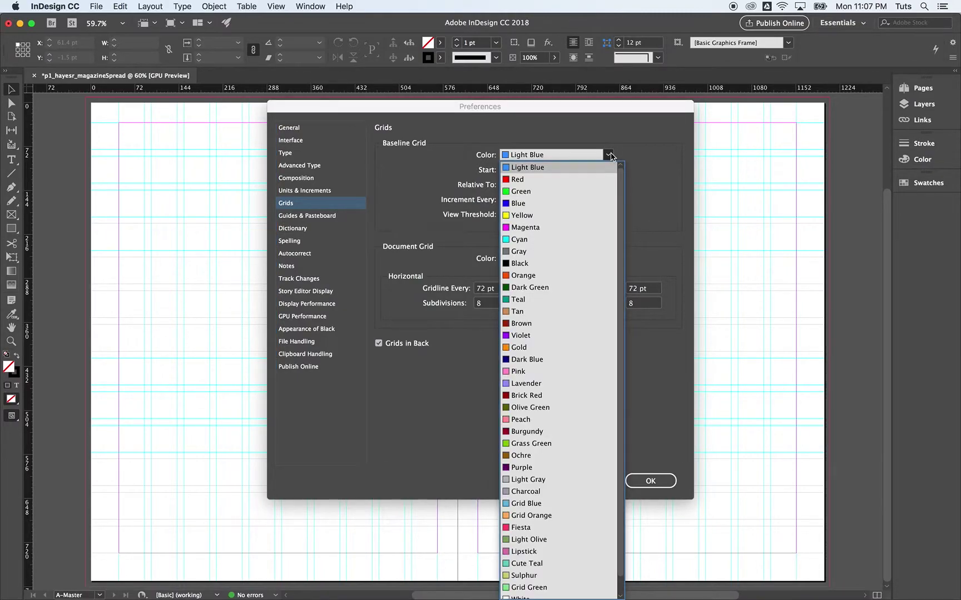
click(536, 491)
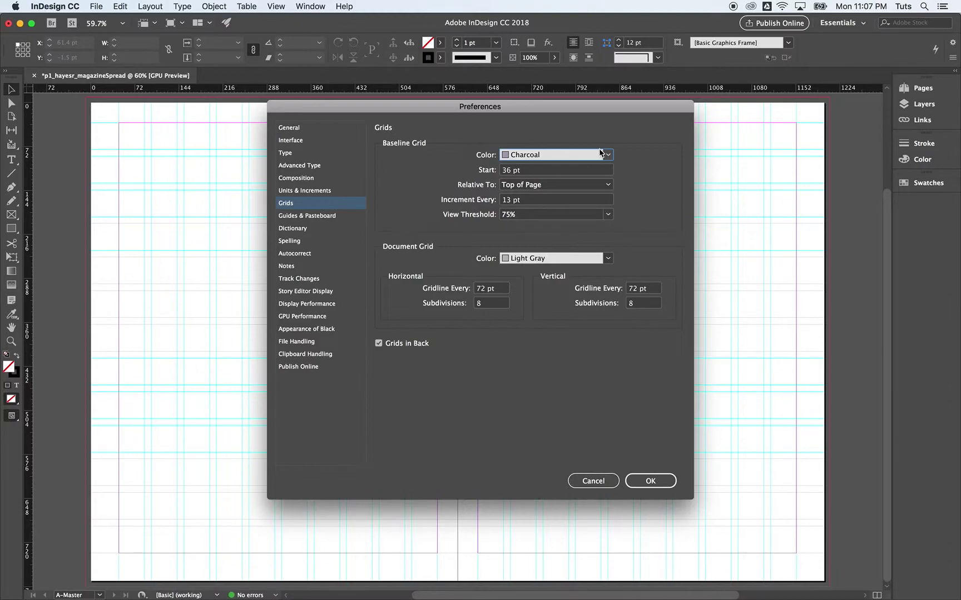
double_click(507, 171)
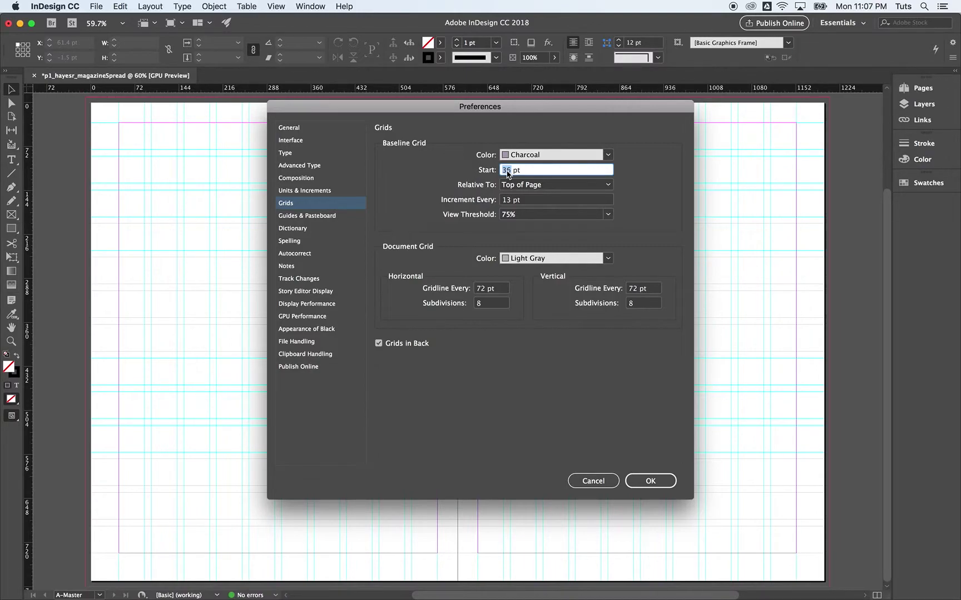
text(0)
click(528, 185)
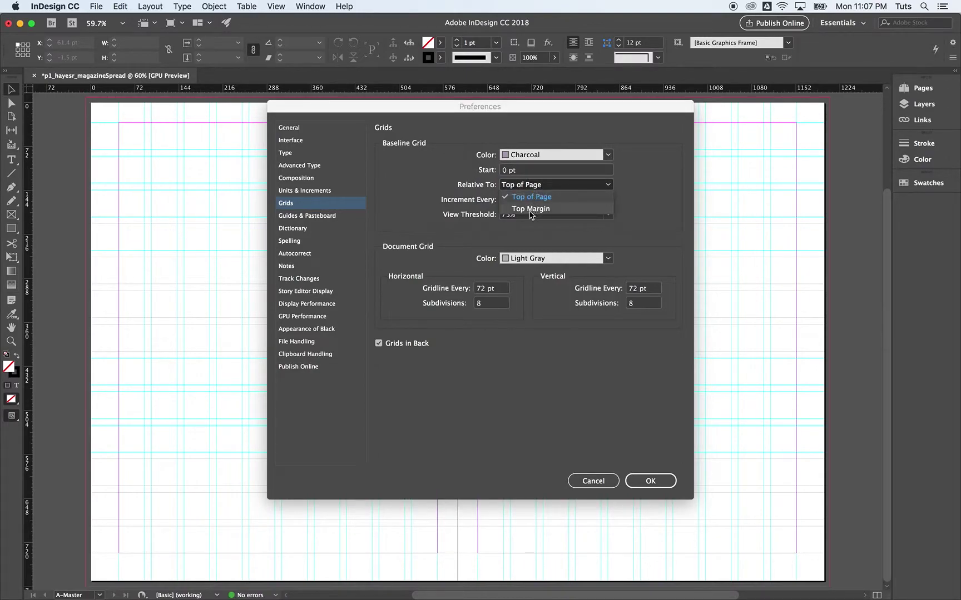
click(531, 209)
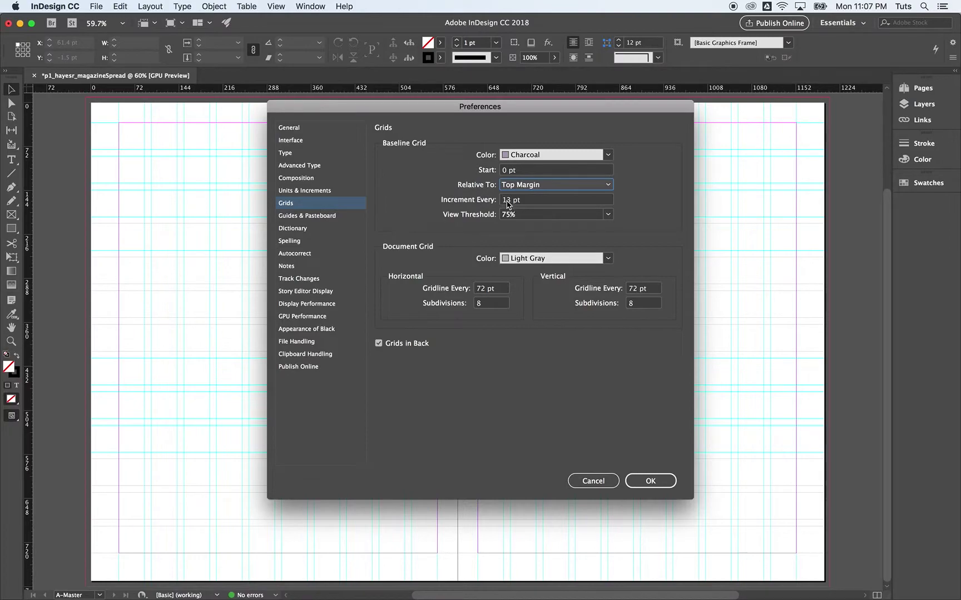
double_click(507, 200)
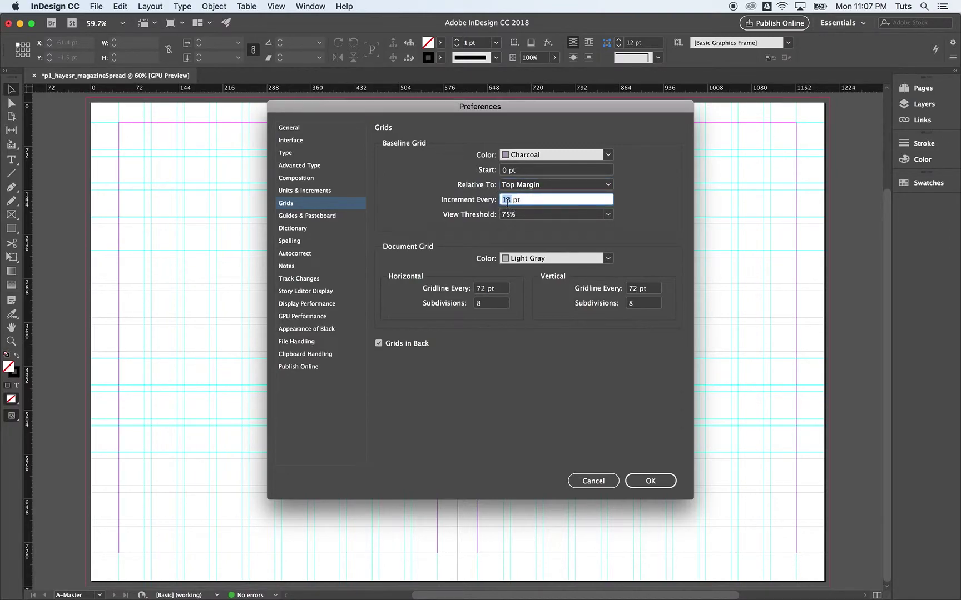
text(11)
mouse_move(516, 218)
mouse_down()
mouse_move(538, 224)
mouse_move(505, 217)
mouse_up()
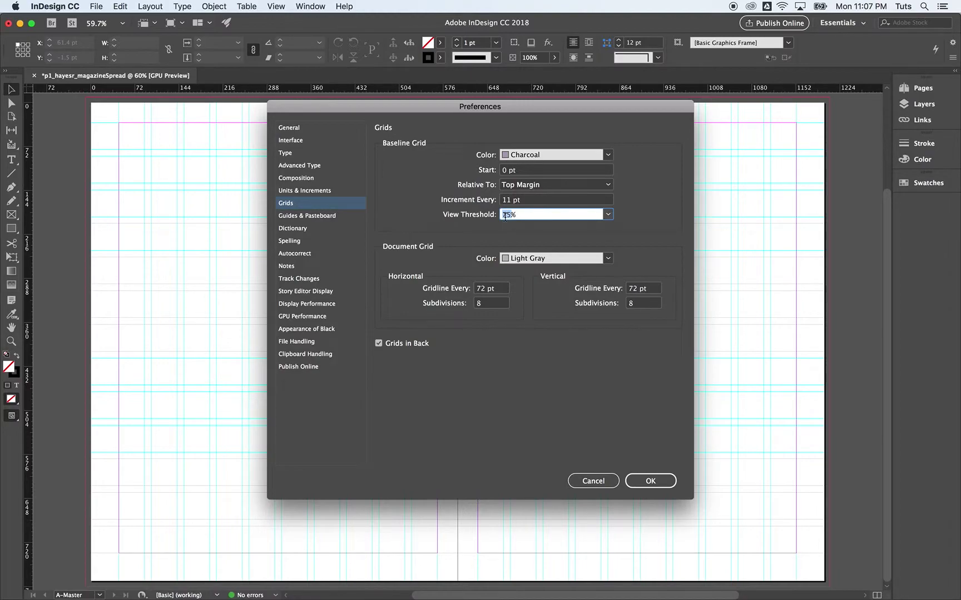
text(50)
click(659, 483)
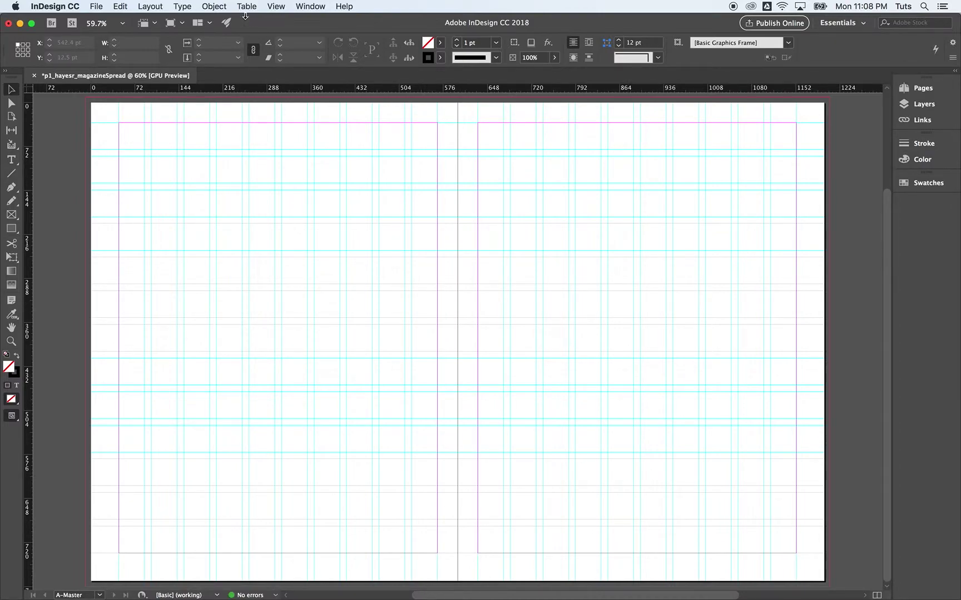
- Turn on Show Baseline Grid under View > Grids & Guides, then select a left-page vertical guide
click(274, 7)
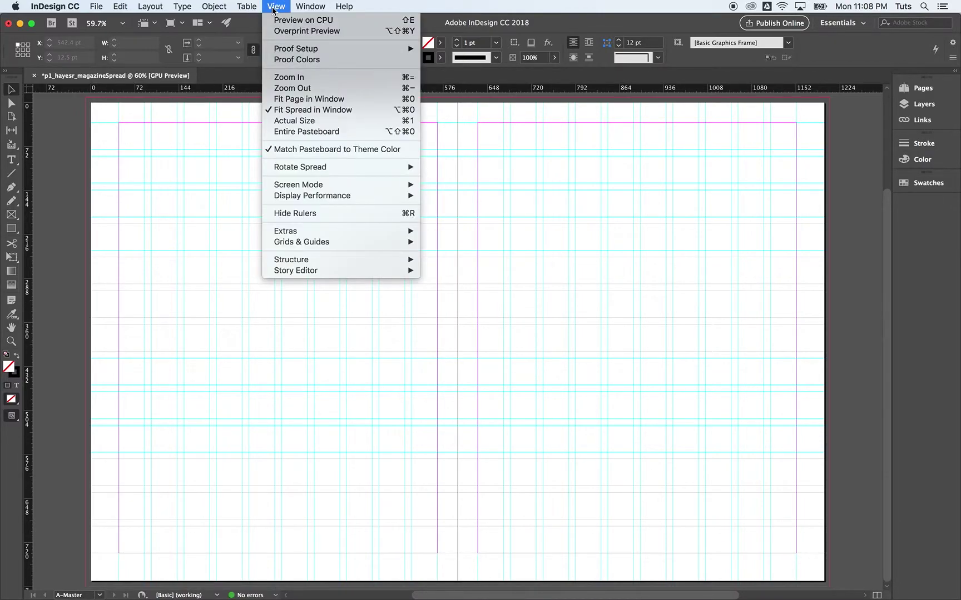
mouse_move(321, 241)
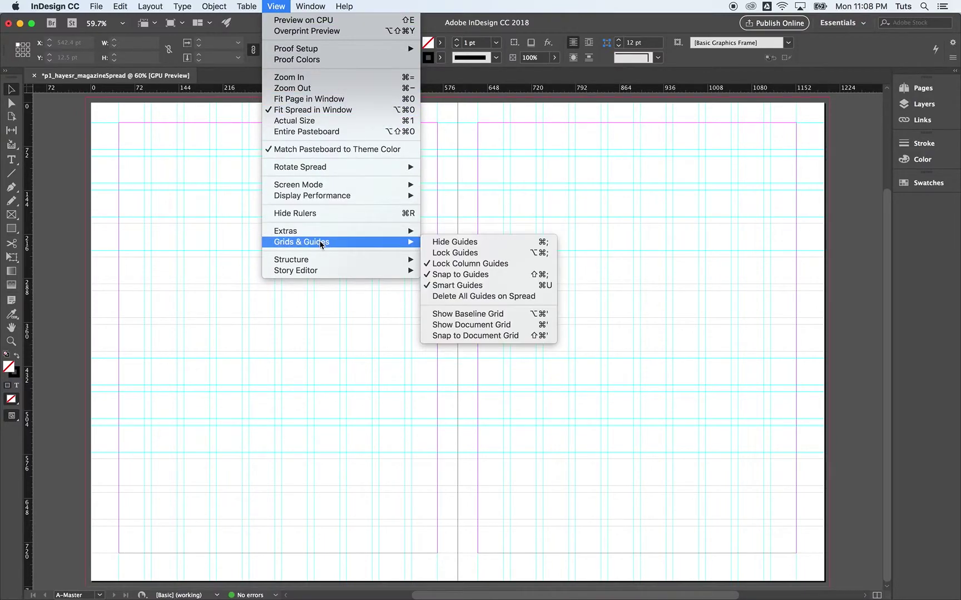
click(493, 314)
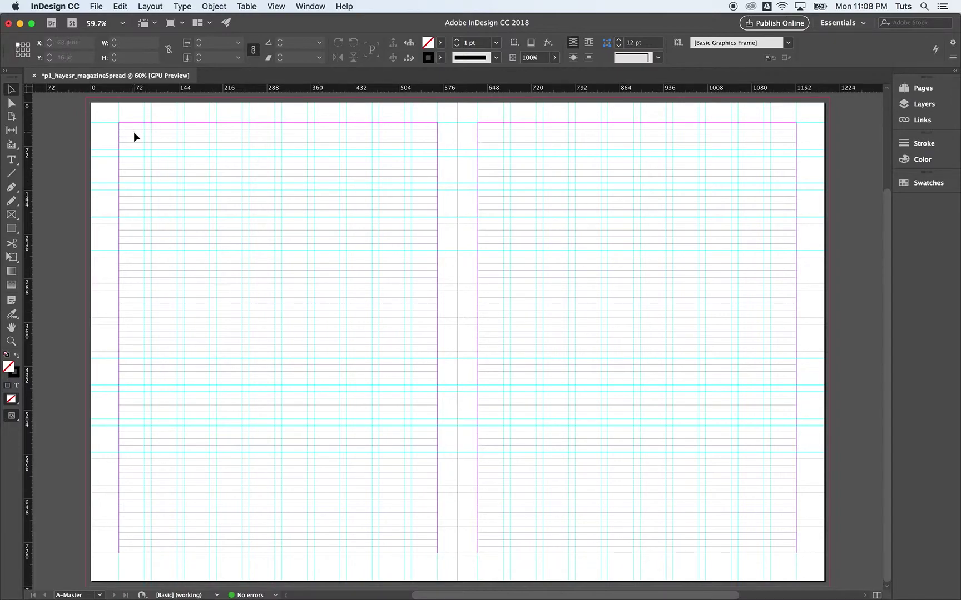
click(150, 157)
- Hide the baseline grid from the View menu's Grids & Guides options, leaving the 13-by-10 guide grid visible
click(273, 6)
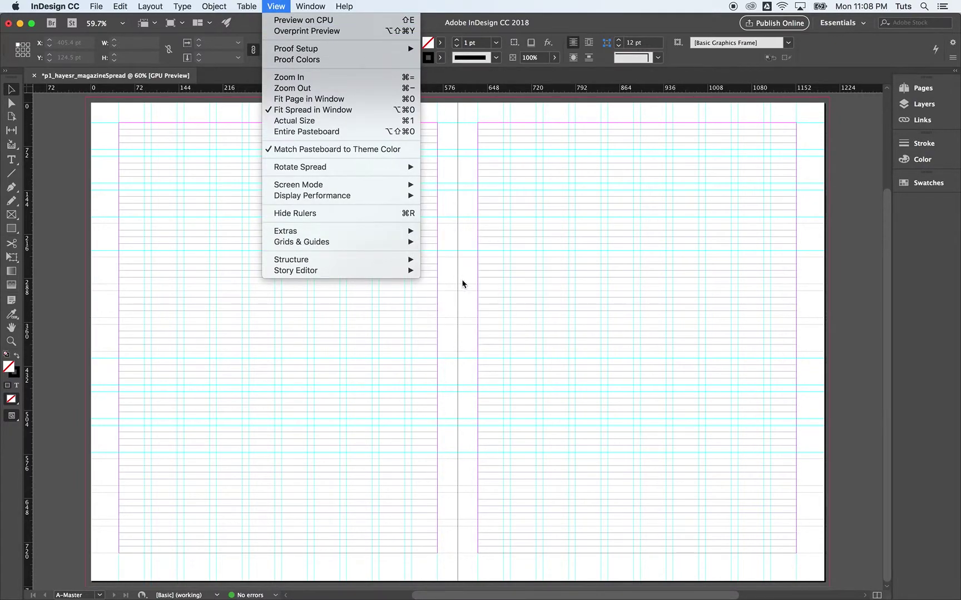
mouse_move(384, 242)
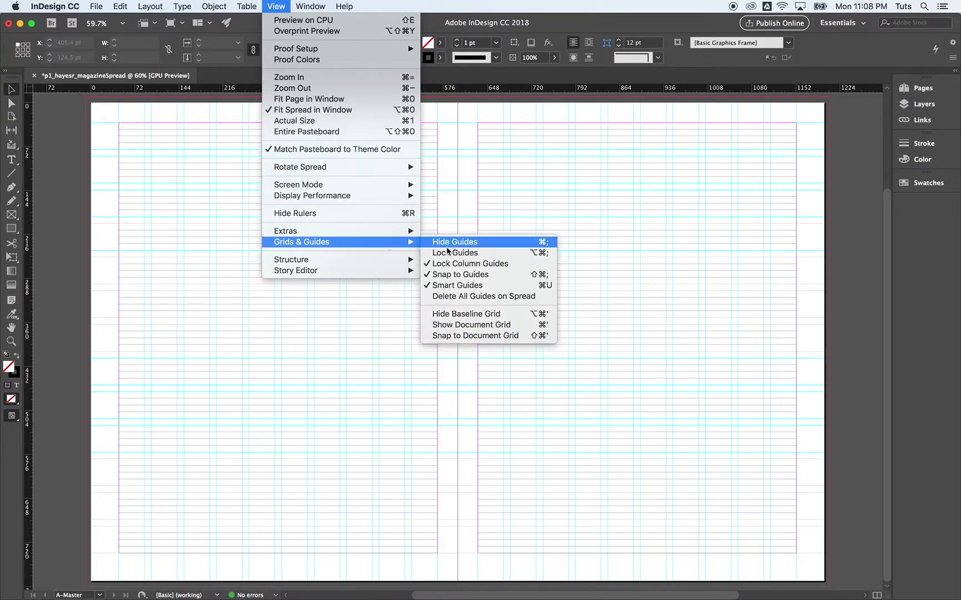
click(466, 315)
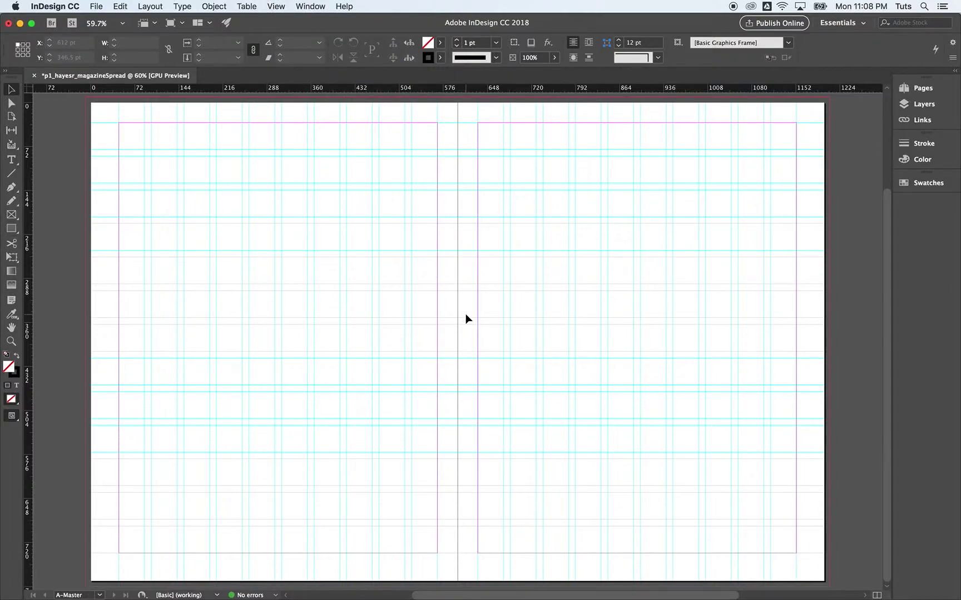